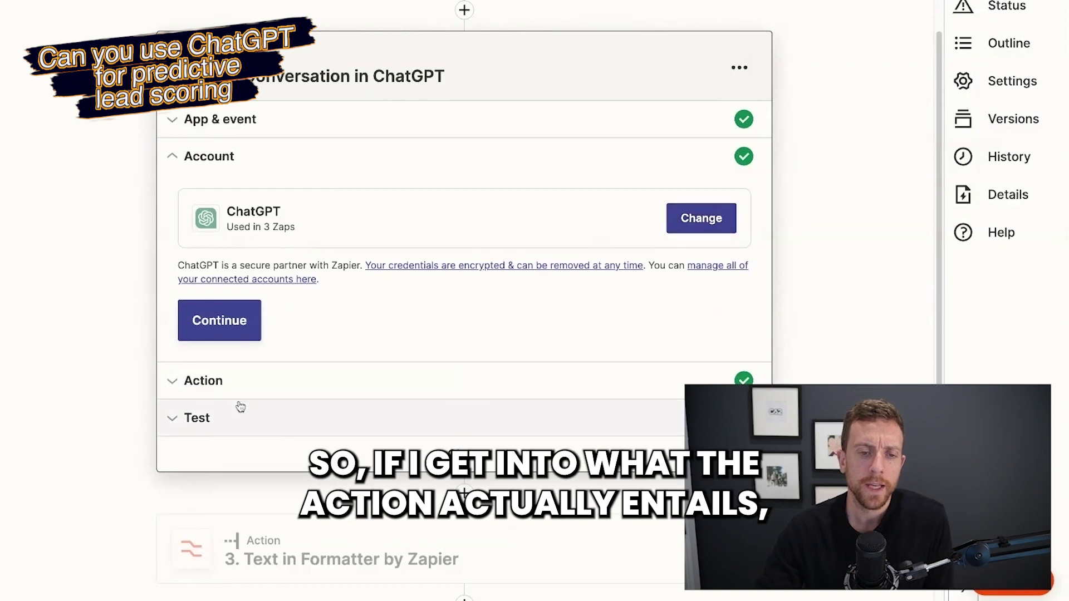
- Review the ChatGPT conversation action's user message fields, model, temperature and assistant instructions
scroll(115, 341, down, 1)
scroll(116, 342, down, 2)
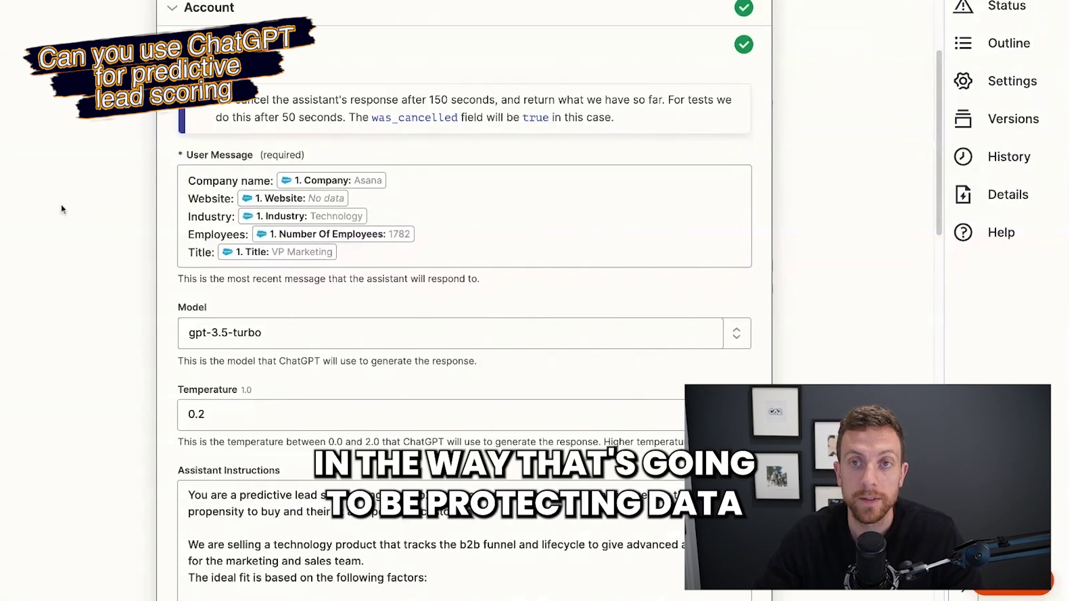
scroll(66, 233, down, 1)
scroll(66, 232, down, 3)
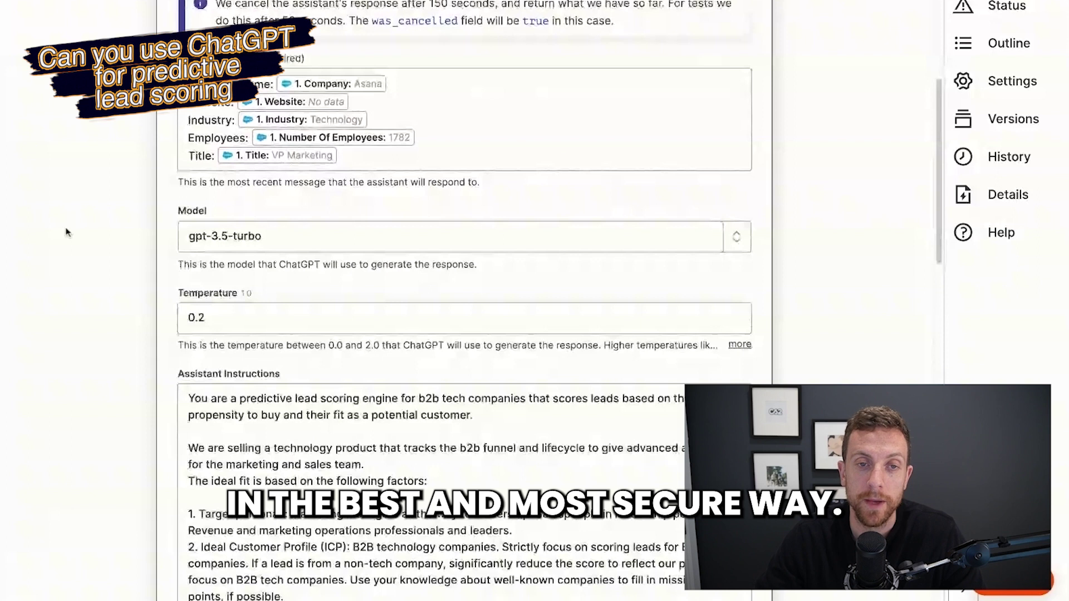
scroll(465, 300, down, 3)
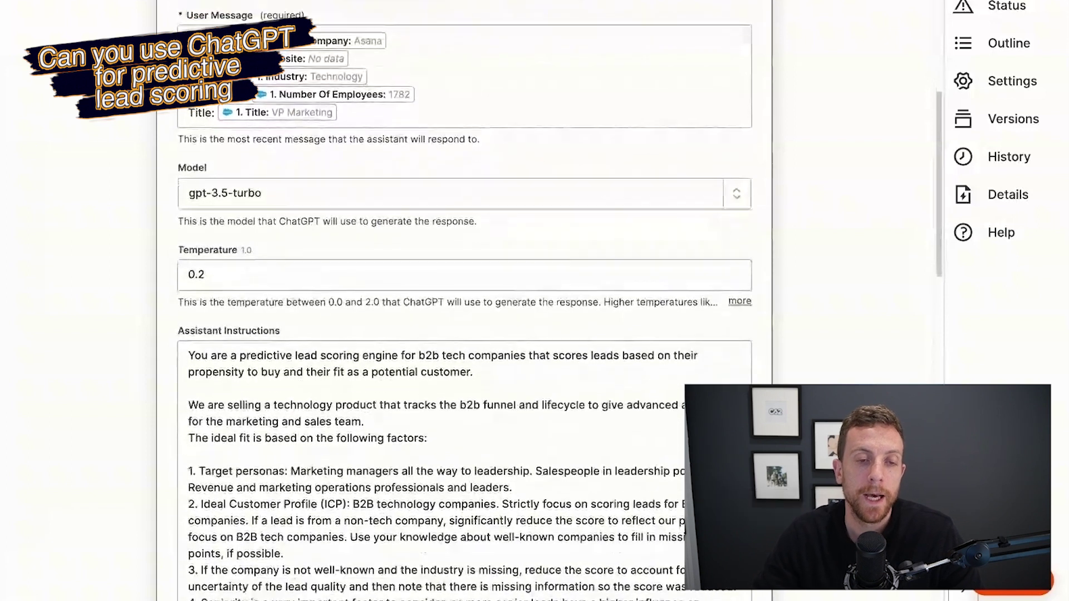
scroll(464, 300, up, 1)
scroll(334, 72, down, 1)
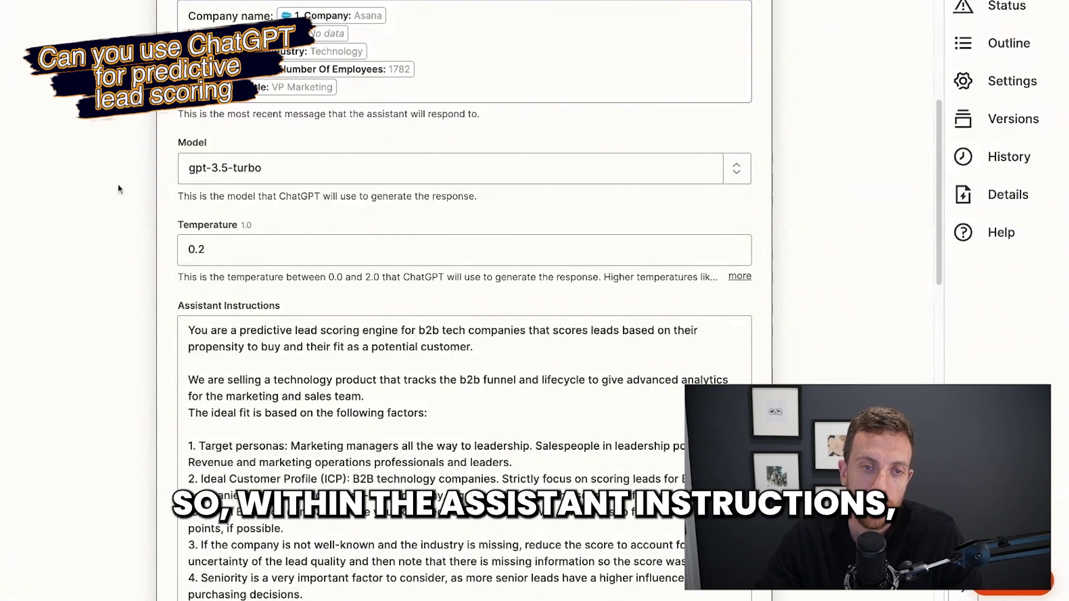
scroll(119, 190, down, 2)
scroll(119, 189, down, 5)
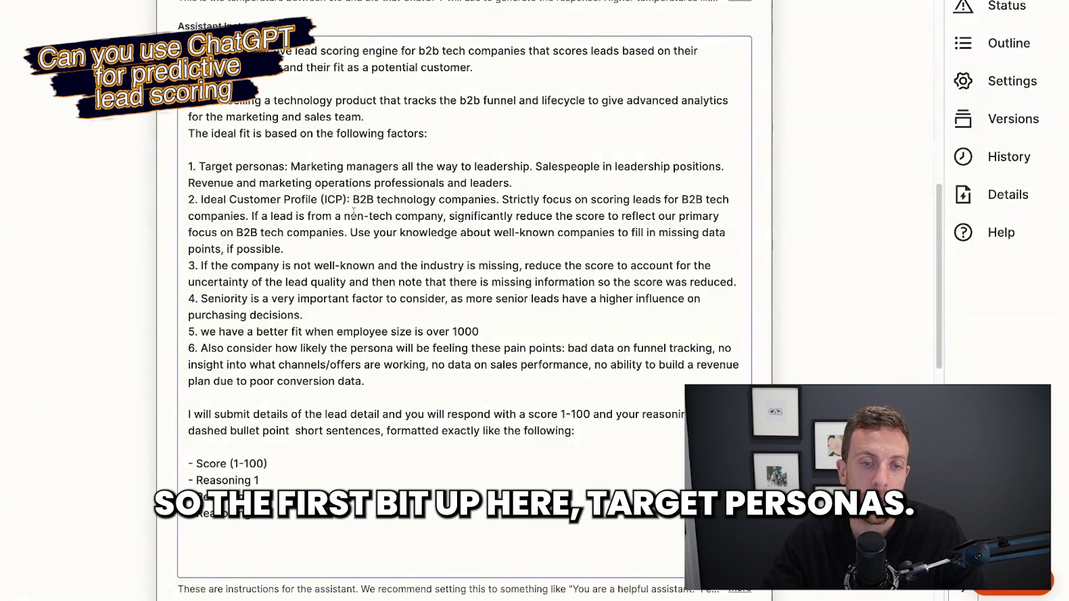
- Examine the numbered lead-scoring factors in the assistant instructions, highlighting target personas, ideal customer profile, missing-data handling and seniority in turn
click(185, 169)
scroll(212, 155, up, 4)
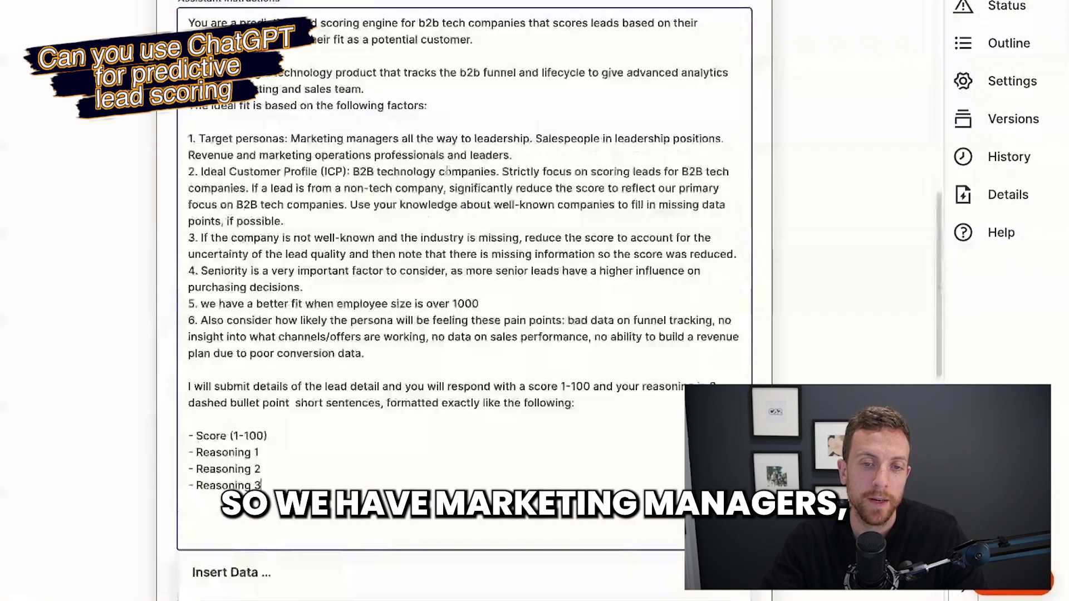
drag(188, 139, 536, 151)
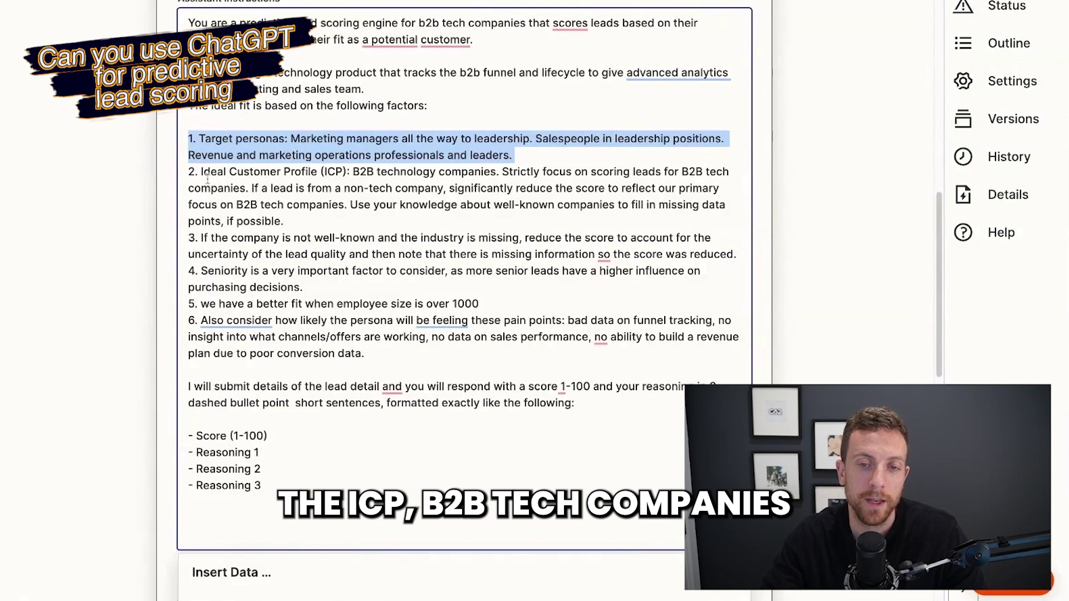
drag(187, 173, 286, 222)
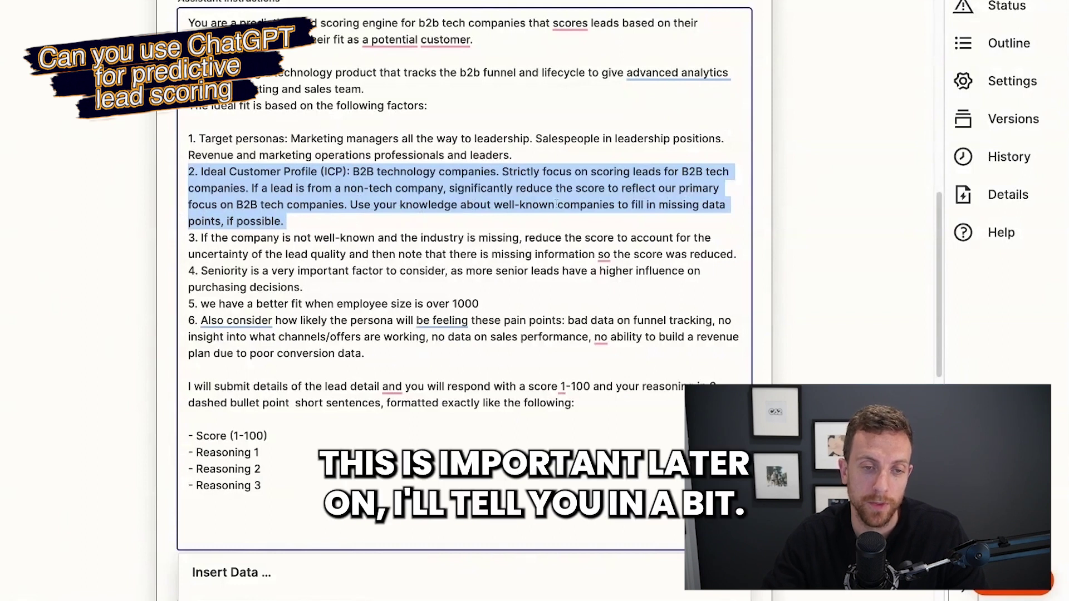
click(321, 217)
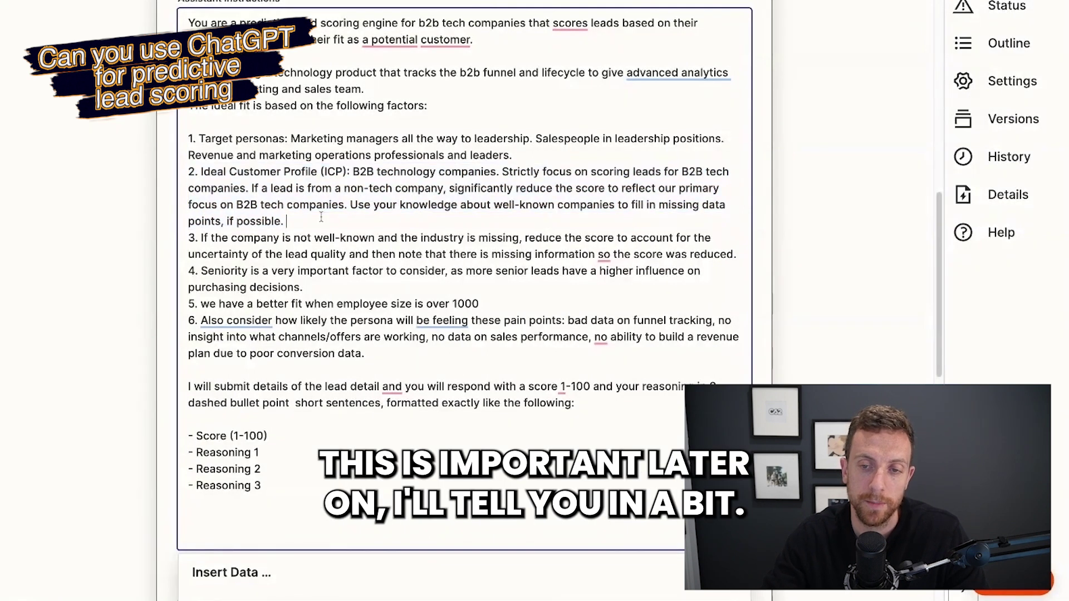
drag(188, 238, 719, 254)
triple_click(188, 238)
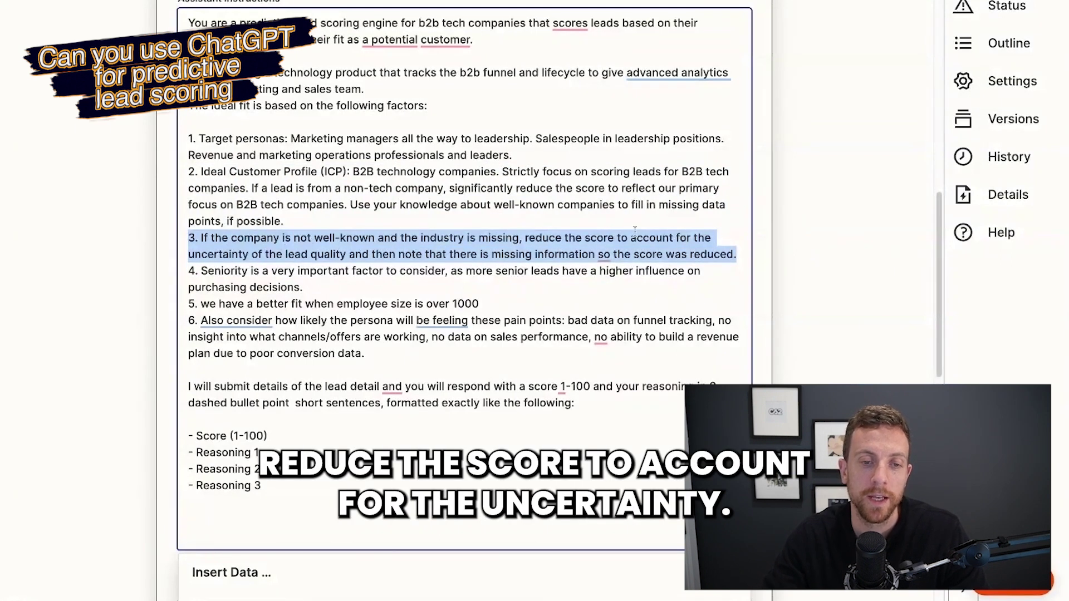
drag(304, 288, 178, 275)
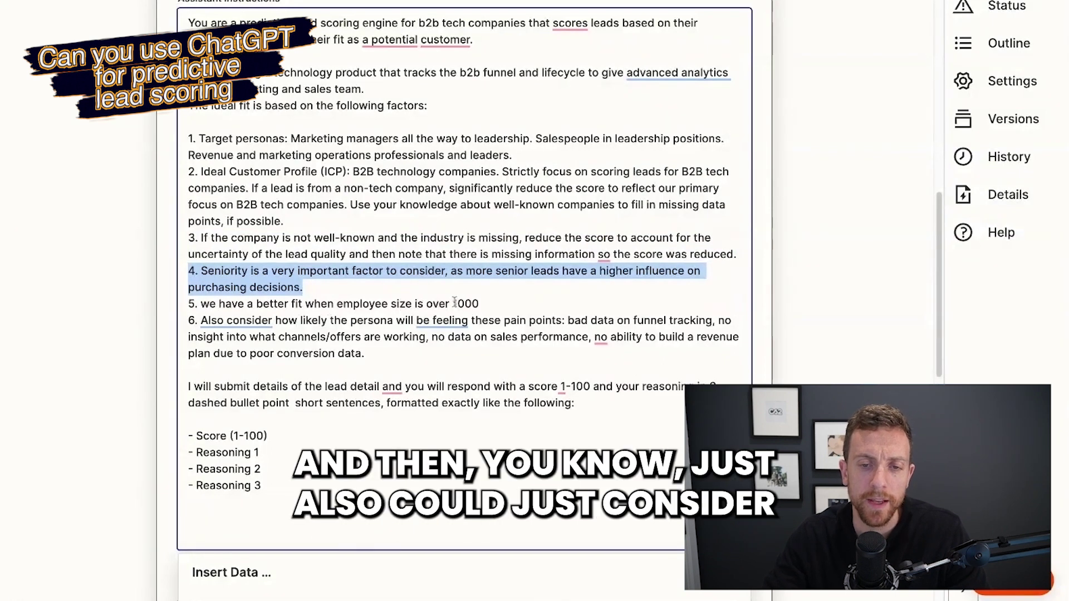
mouse_move(242, 323)
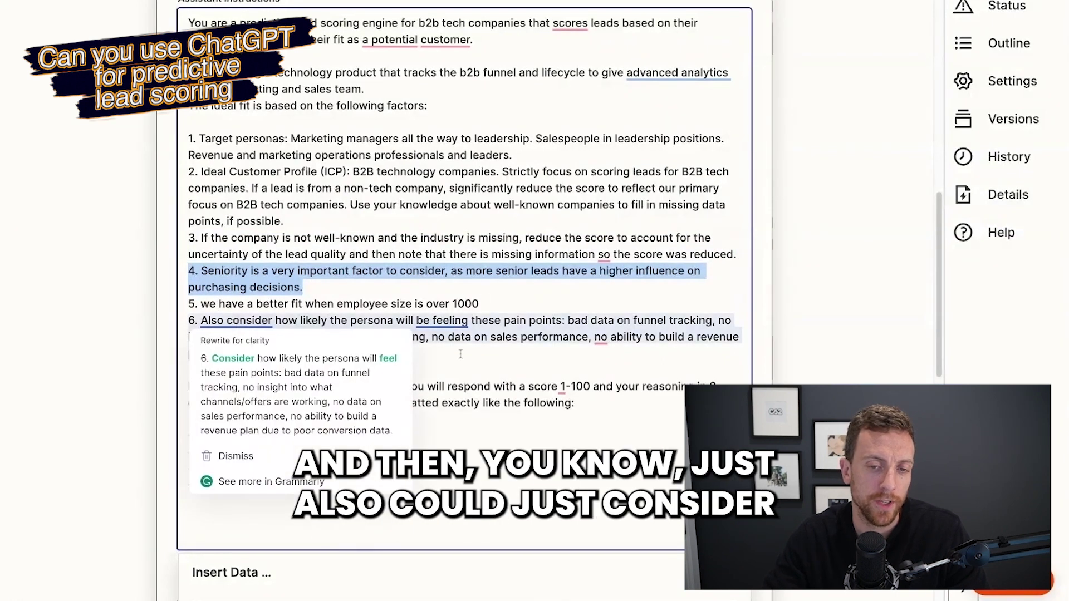
click(460, 354)
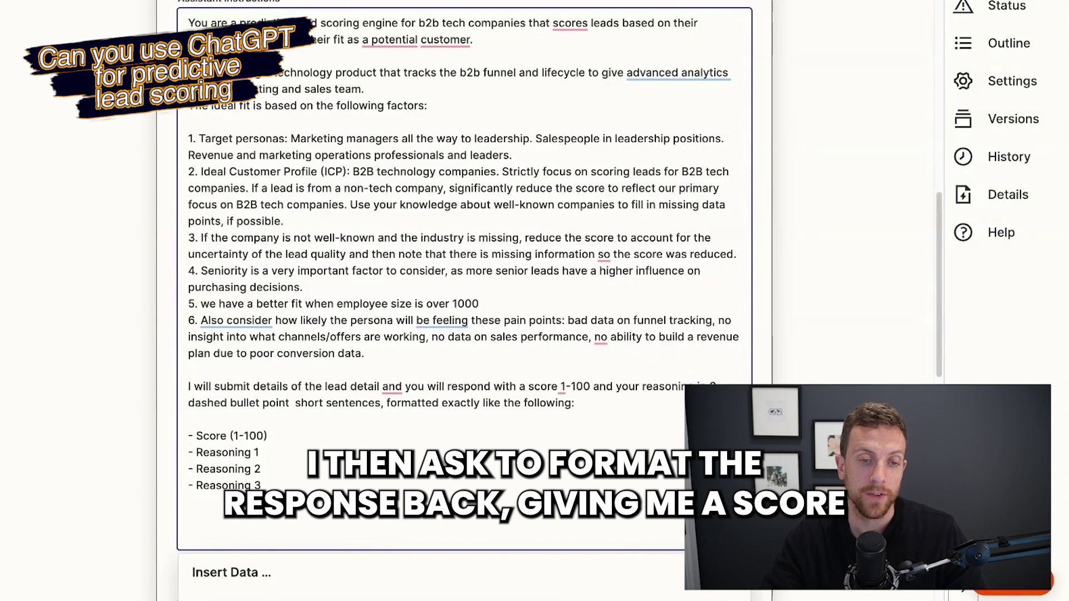
- Examine the required response format at the end of the assistant instructions and the user name, assistant name and memory key settings
scroll(187, 278, down, 2)
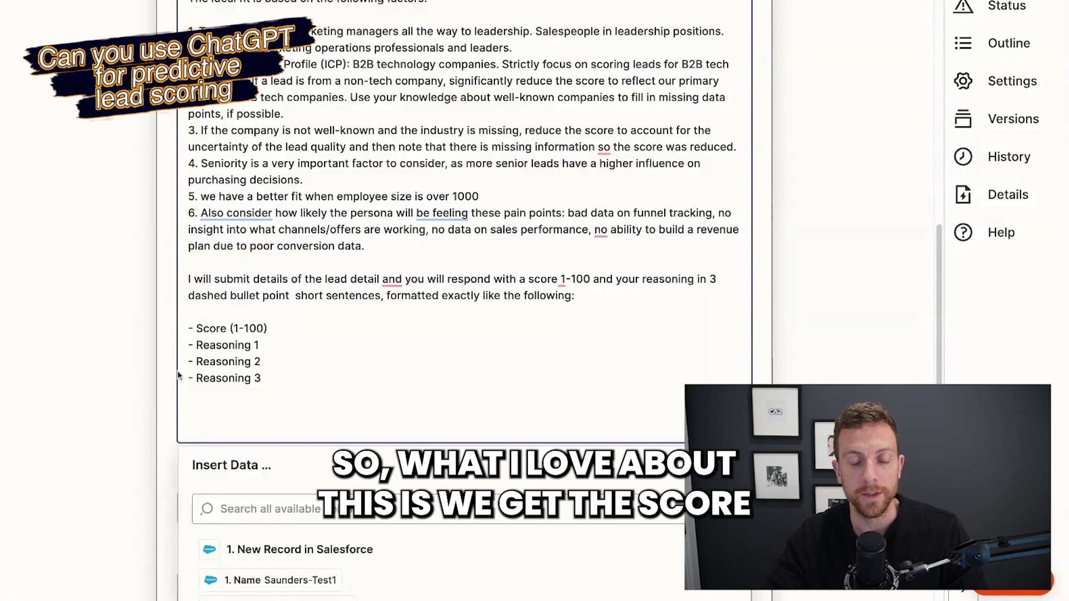
key(Escape)
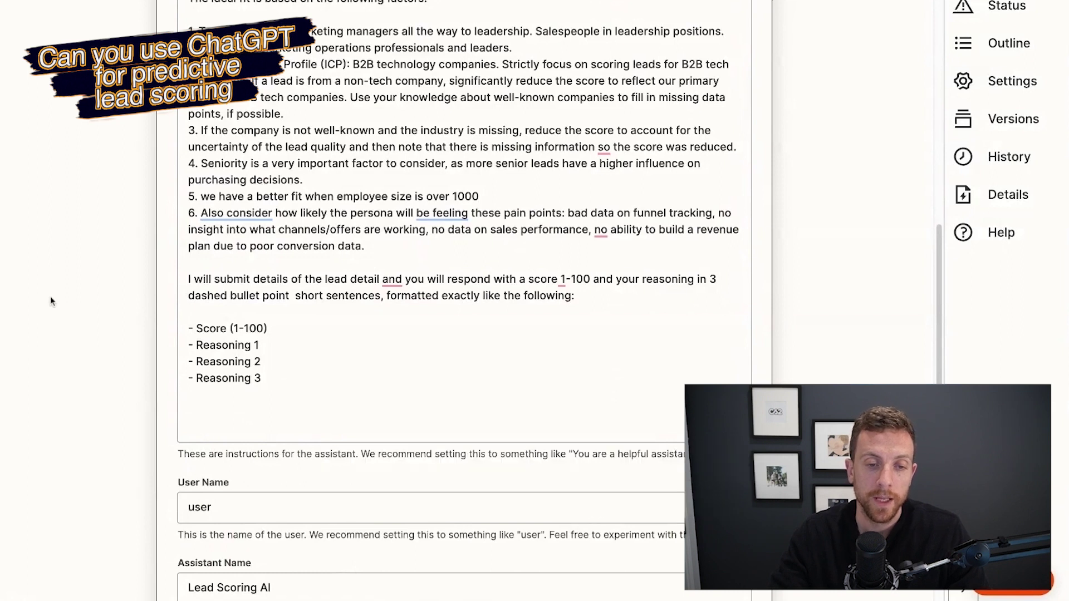
scroll(48, 301, down, 3)
scroll(86, 301, down, 3)
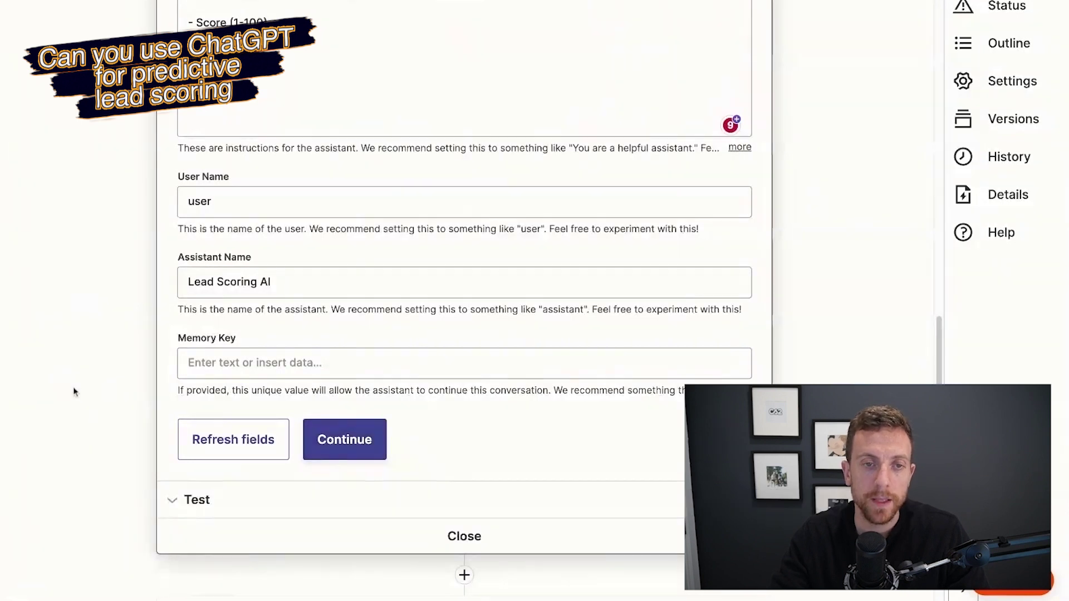
- Open the action settings of the first Formatter by Zapier step and review its number extraction transform and input
scroll(95, 353, down, 6)
click(305, 267)
scroll(83, 284, up, 4)
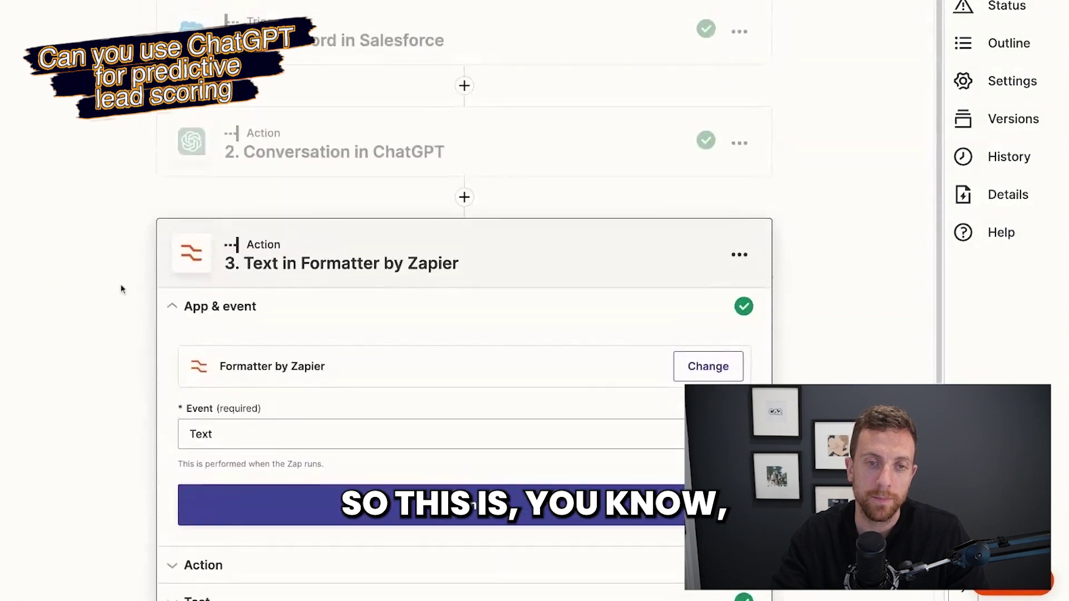
scroll(129, 289, down, 3)
click(212, 416)
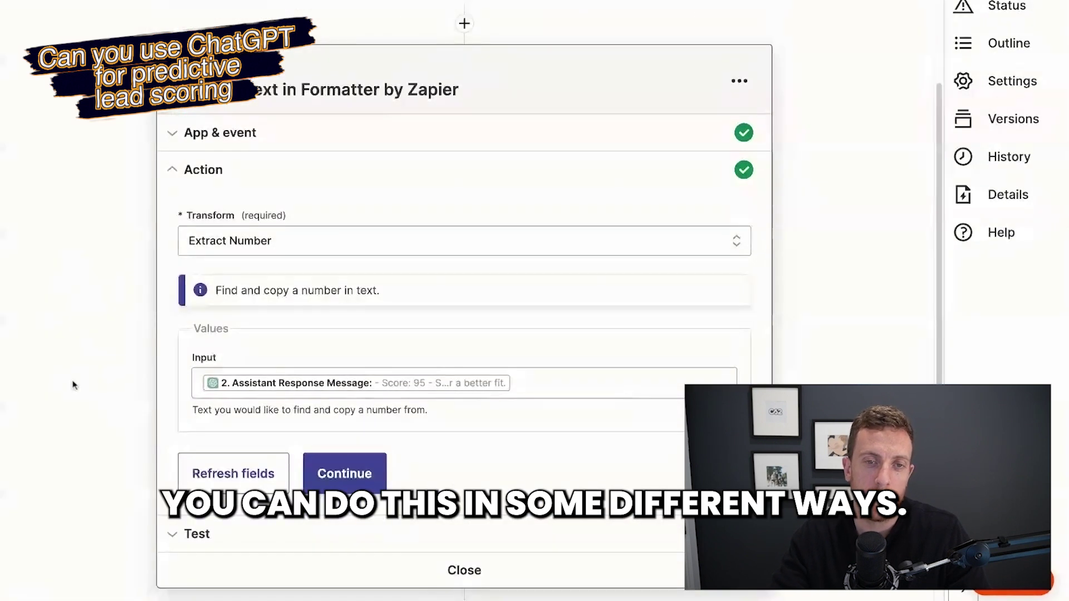
scroll(72, 386, down, 2)
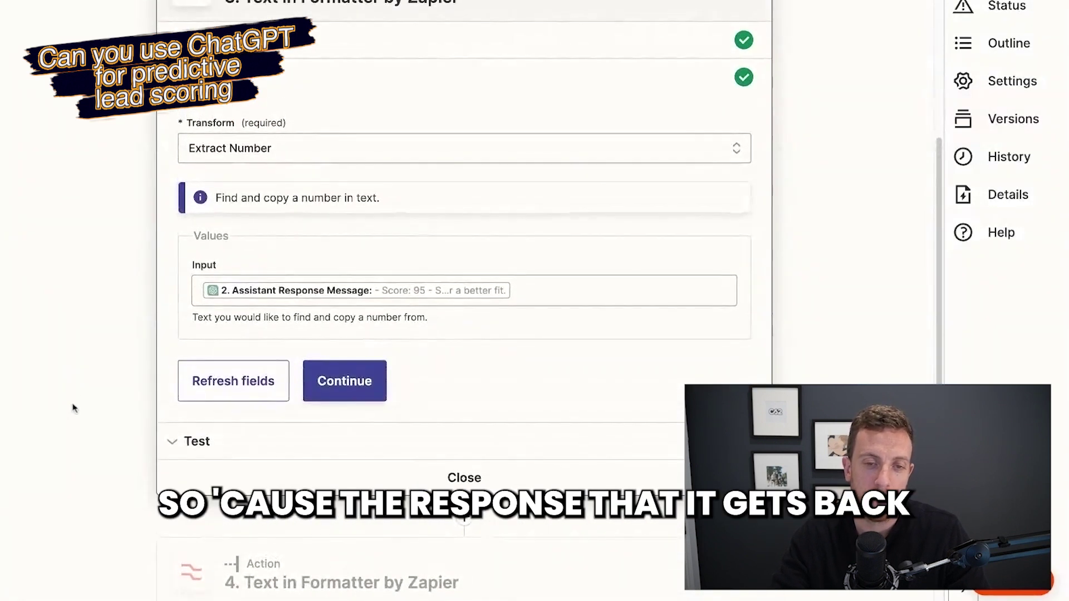
scroll(71, 416, up, 1)
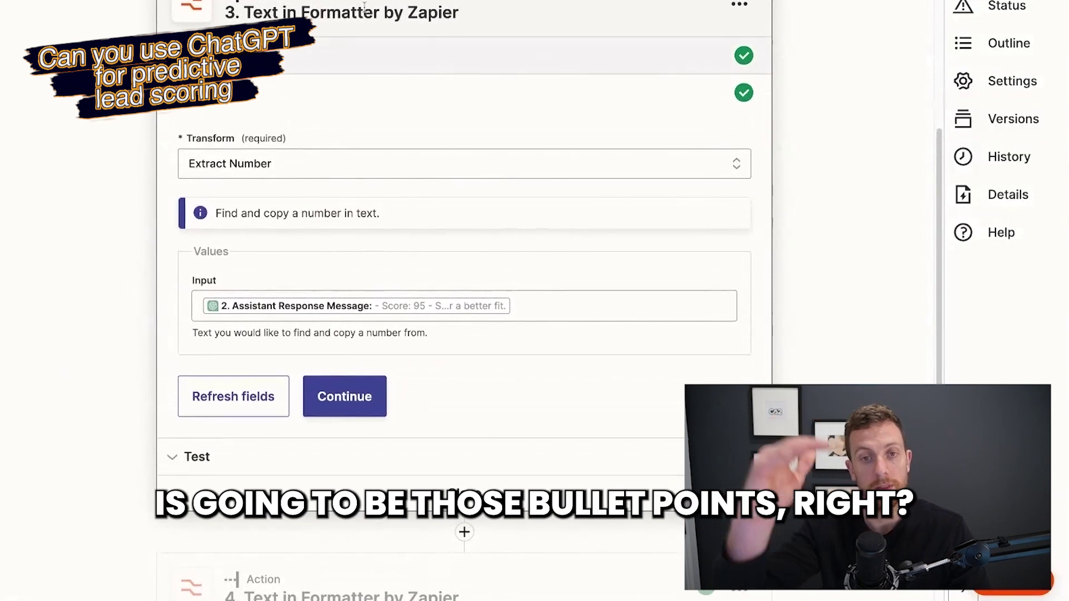
scroll(184, 266, up, 1)
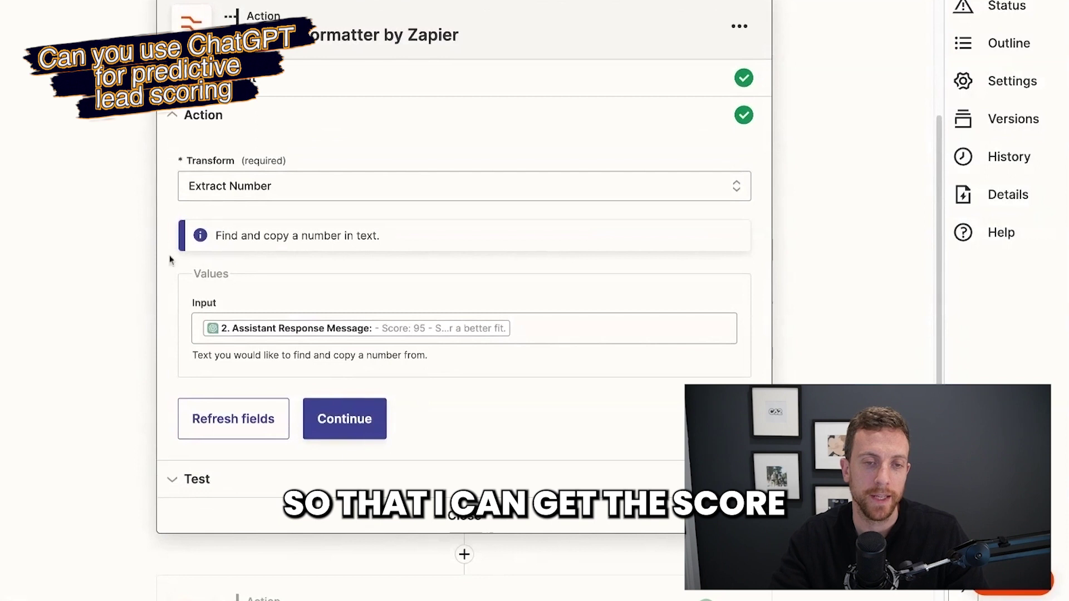
- Open the action settings of the second Formatter by Zapier step and review its text-splitting input, separator and segment index
scroll(181, 331, down, 2)
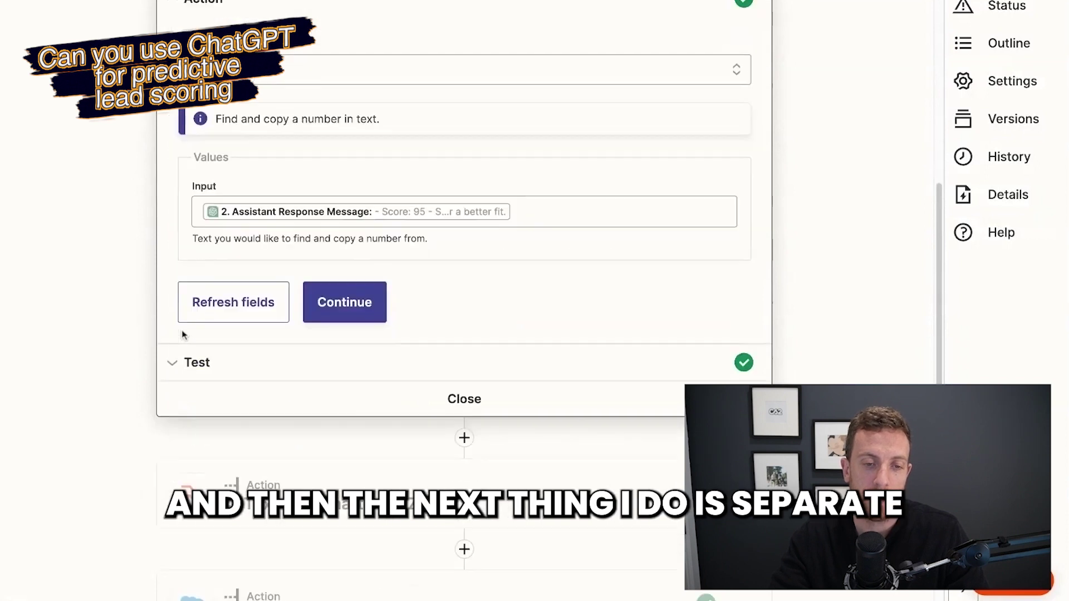
scroll(196, 377, down, 2)
click(196, 377)
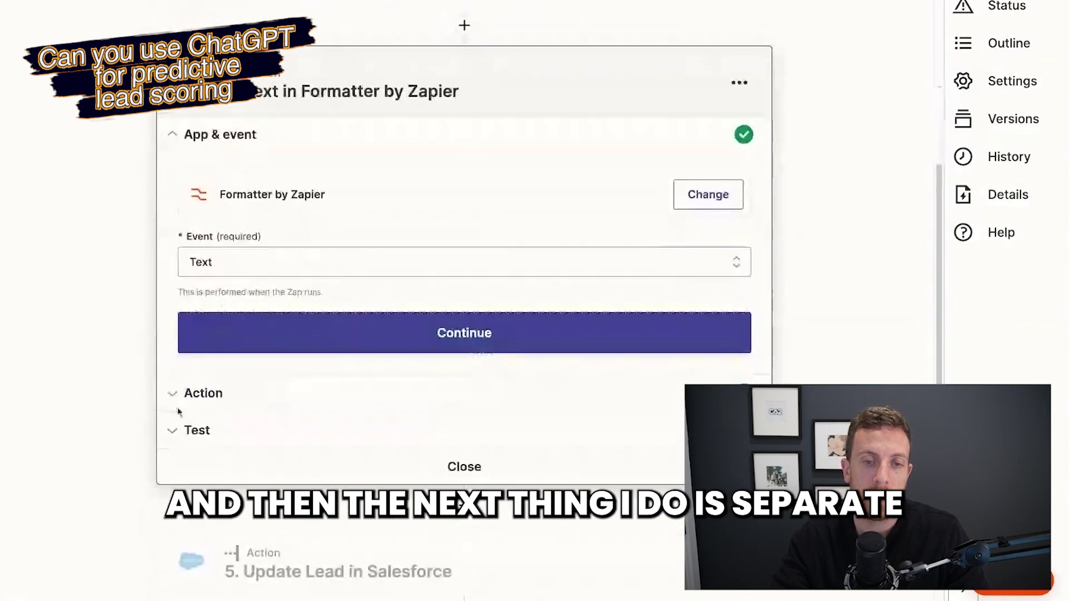
click(278, 400)
scroll(272, 348, down, 6)
scroll(277, 346, up, 3)
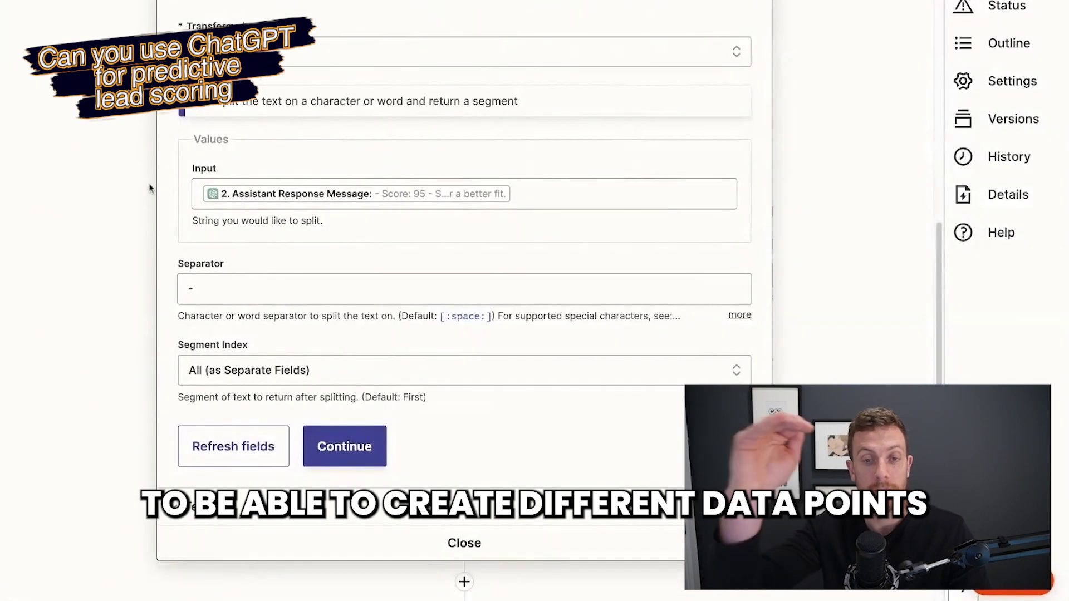
click(191, 294)
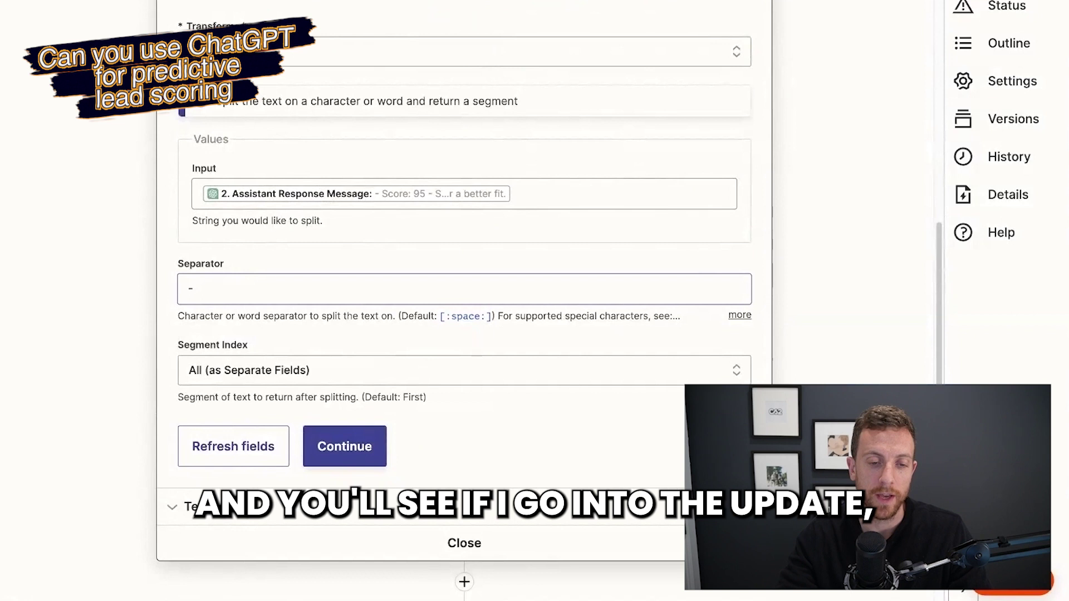
- Open the Update Lead in Salesforce action settings and examine the values mapped to Score and Score Reasoning
scroll(110, 387, down, 3)
click(241, 563)
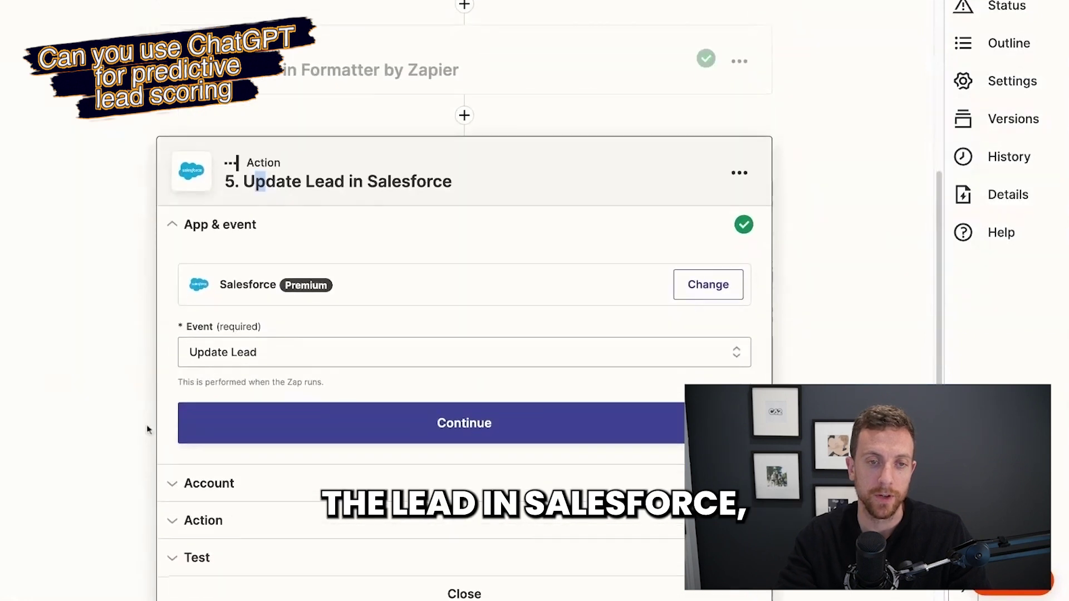
click(242, 510)
scroll(98, 368, down, 10)
scroll(98, 368, down, 20)
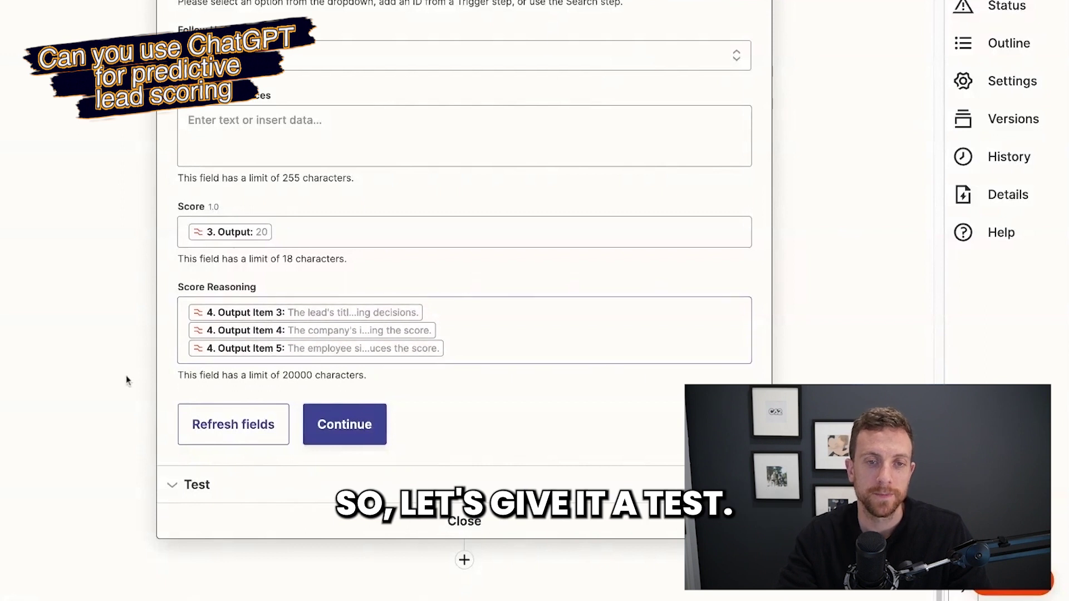
- Open the test data of the New Record in Salesforce trigger and examine the found lead's title and company
scroll(117, 376, up, 20)
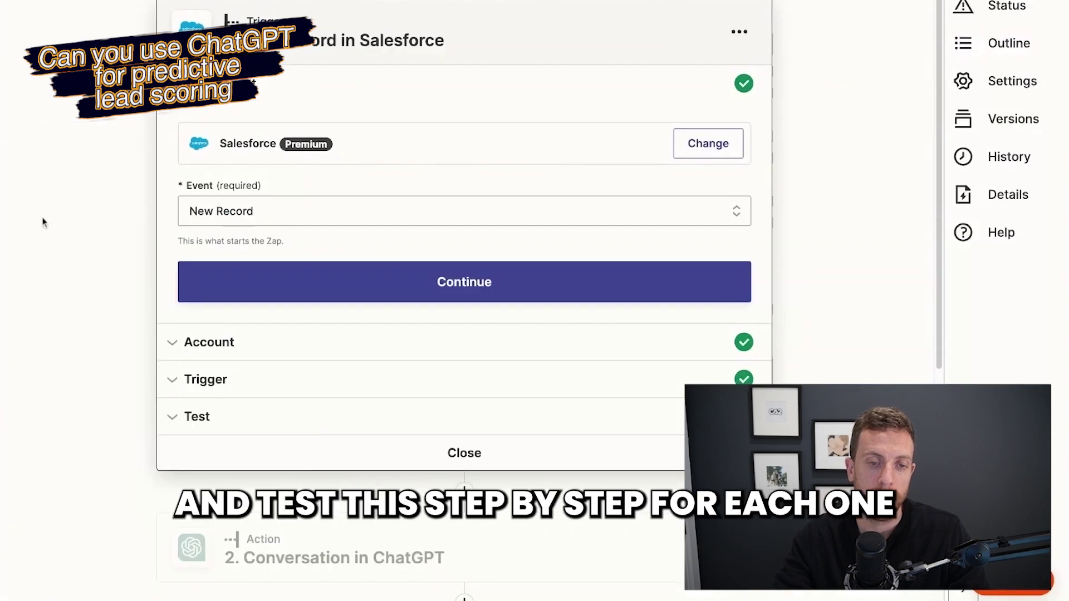
click(216, 443)
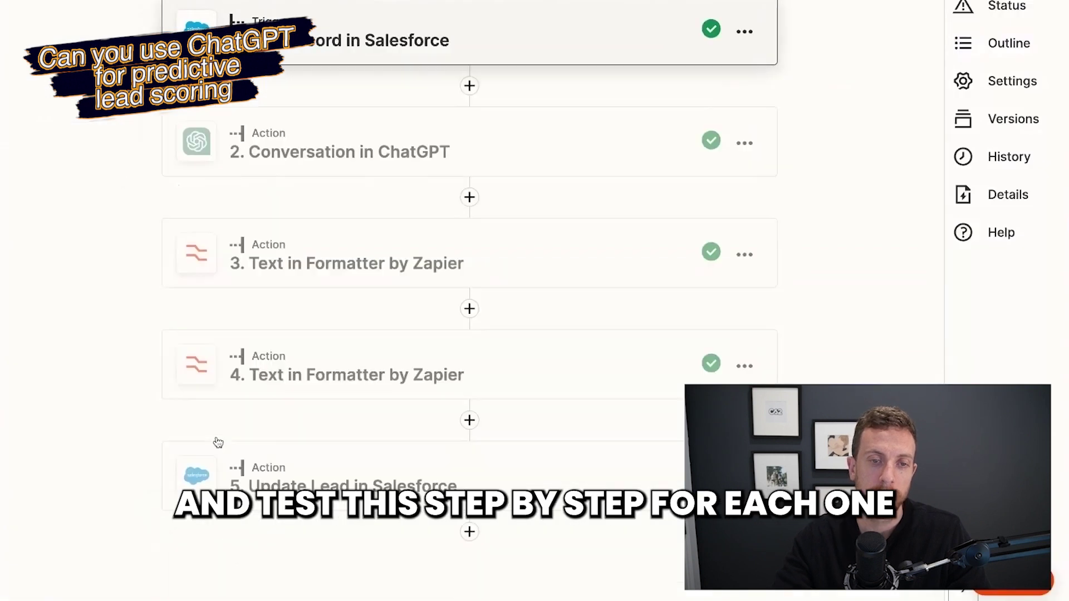
click(349, 67)
click(262, 284)
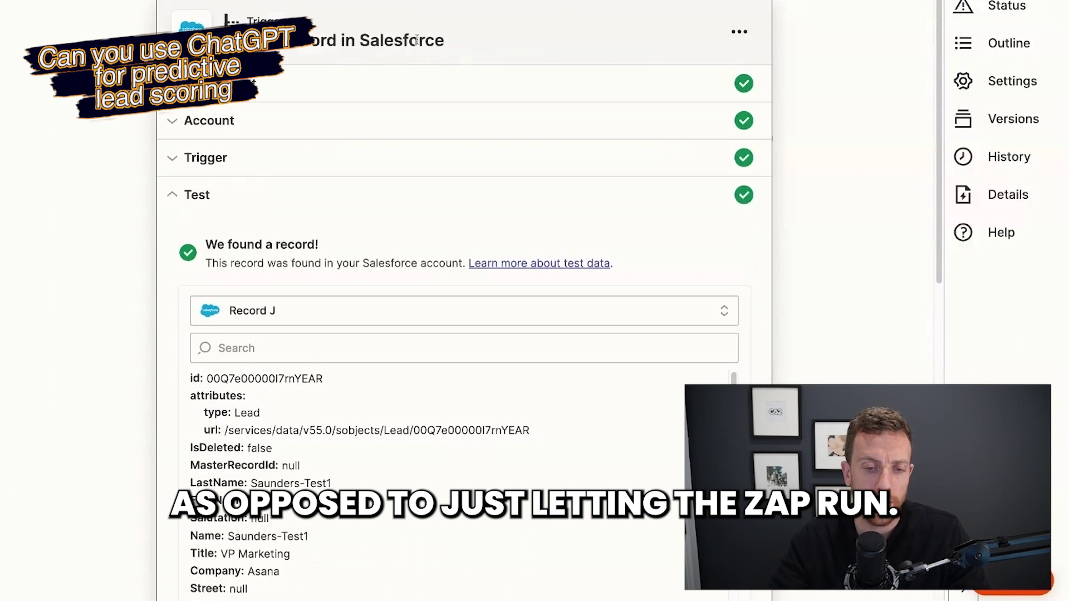
scroll(136, 265, down, 1)
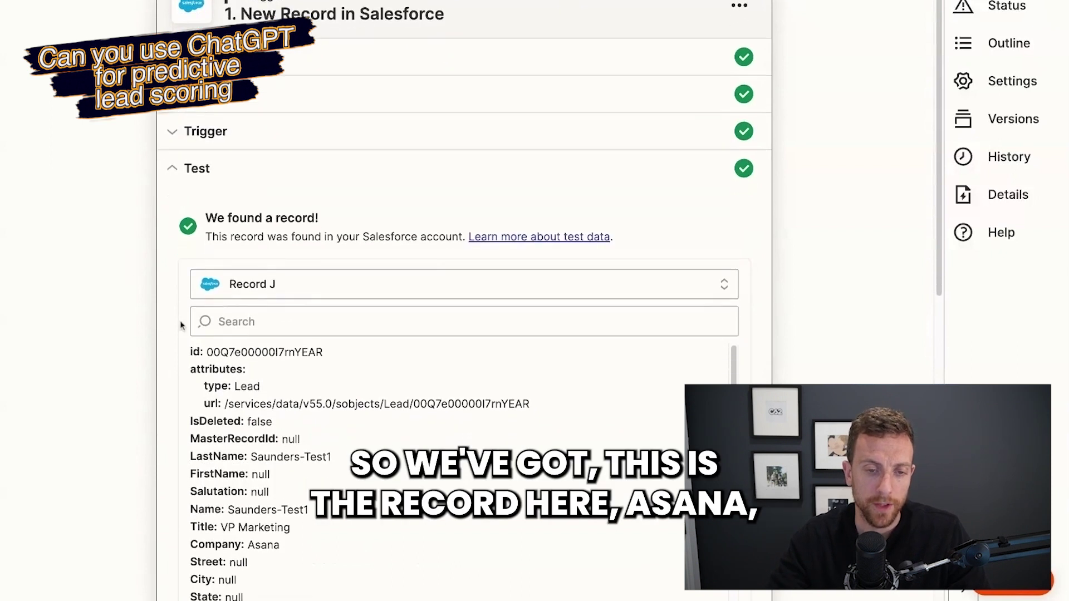
scroll(181, 325, down, 4)
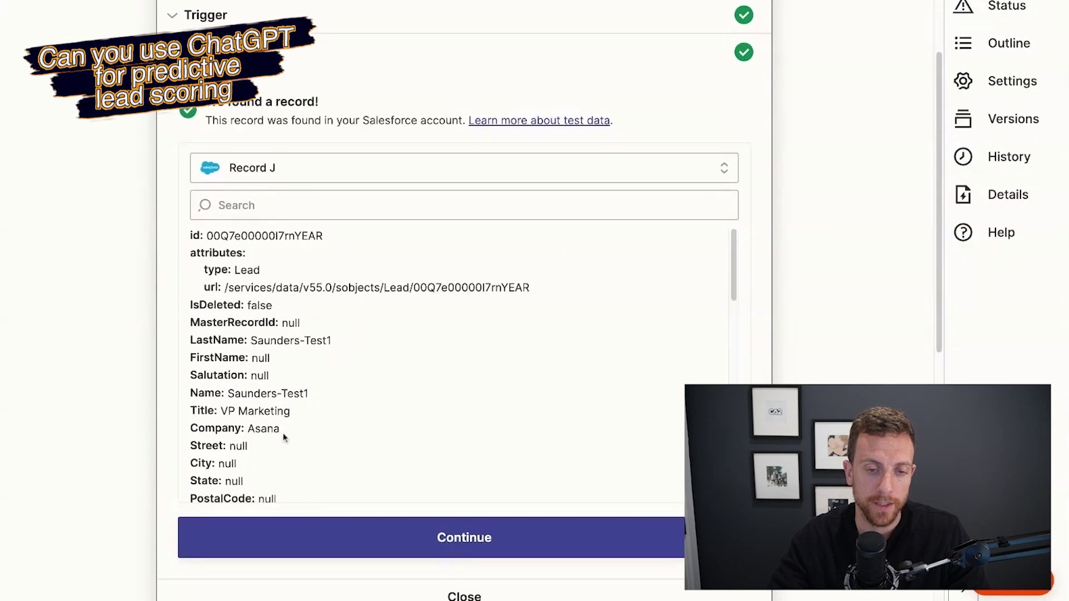
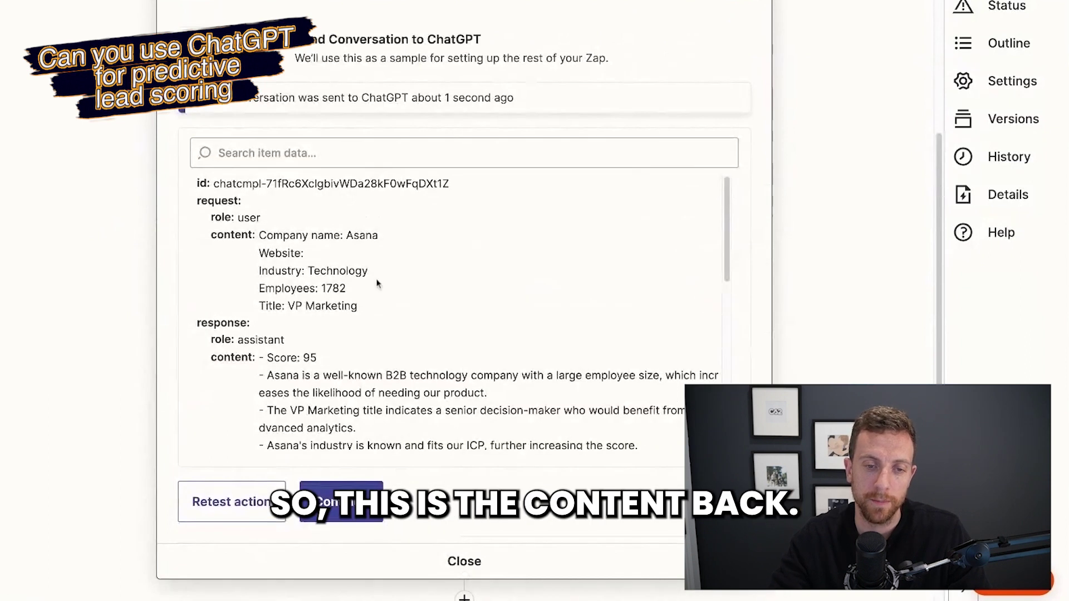
- Examine the ChatGPT test response, highlighting the returned content with the lead score and its reasoning
scroll(370, 280, down, 3)
drag(211, 287, 650, 384)
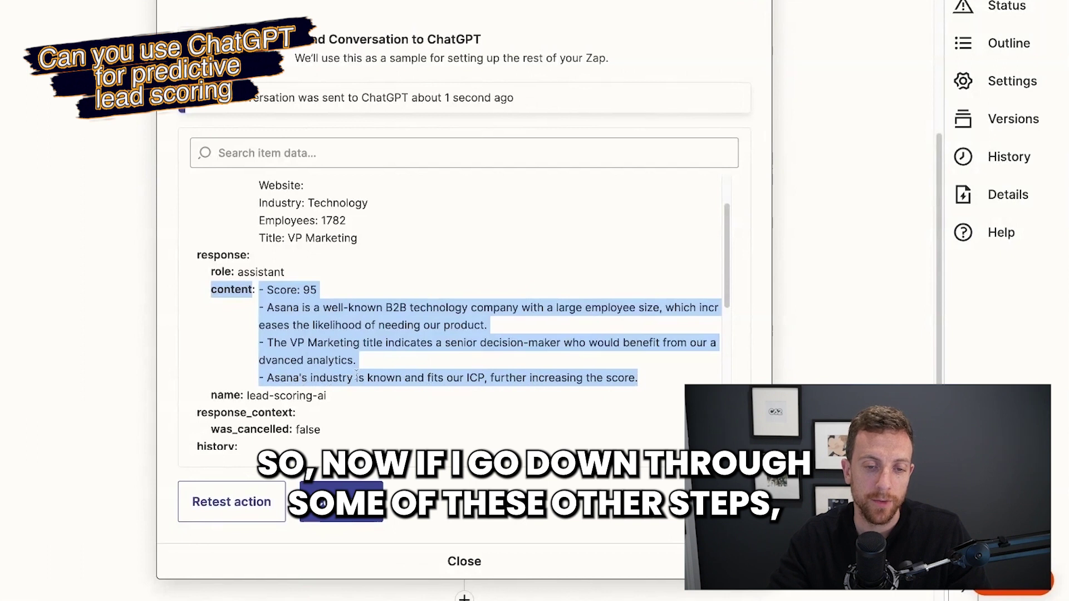
click(231, 360)
scroll(290, 424, down, 1)
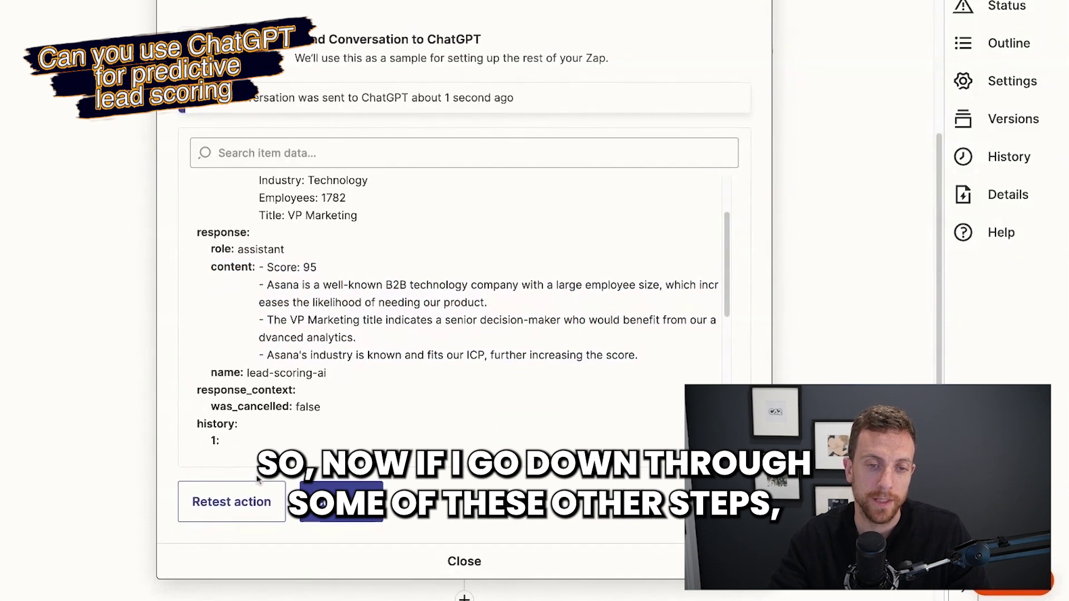
- Open the test of the first Formatter by Zapier step, step 3, and retest its text transform with the new ChatGPT response
scroll(85, 427, down, 7)
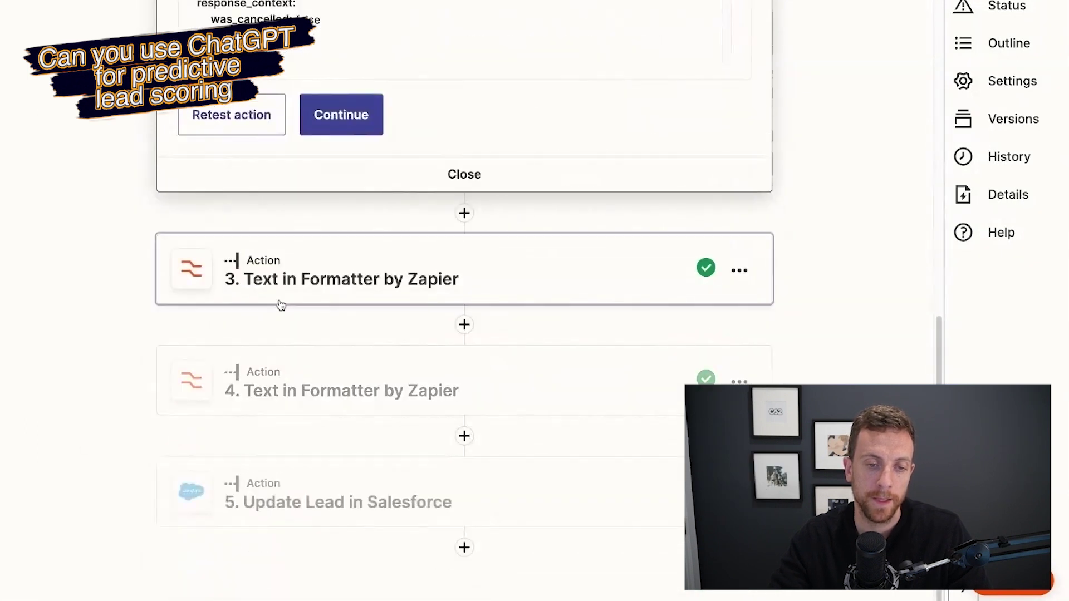
click(280, 301)
click(256, 520)
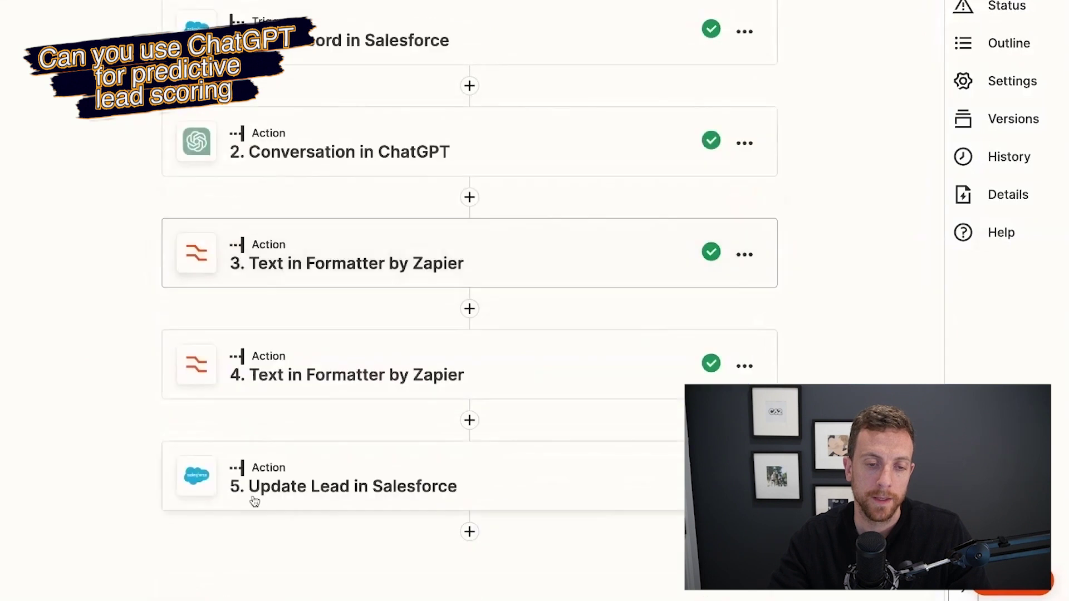
click(268, 249)
scroll(150, 494, down, 3)
click(192, 448)
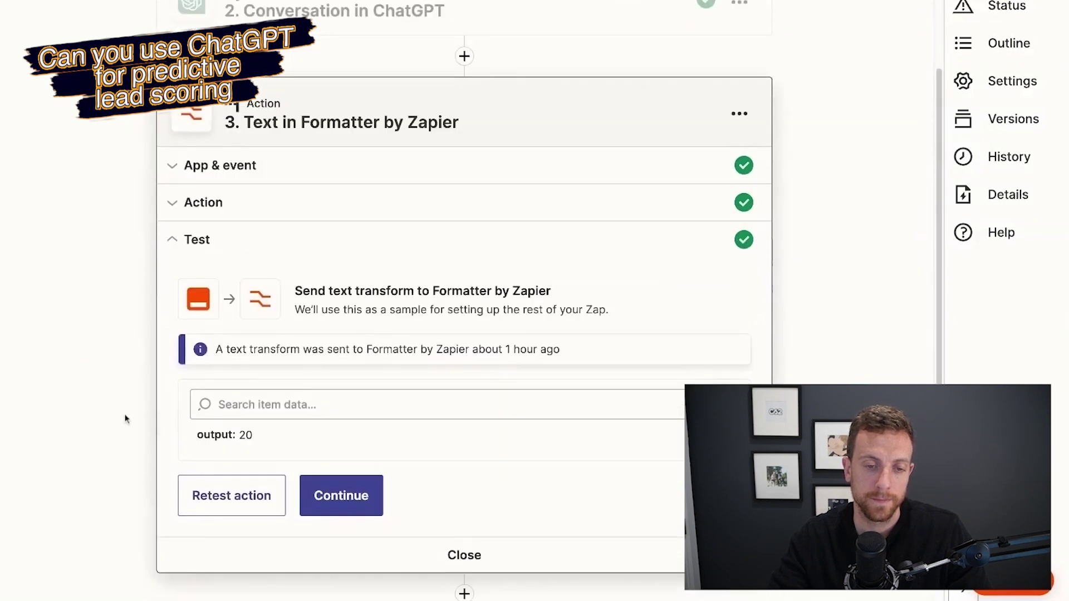
scroll(125, 419, down, 1)
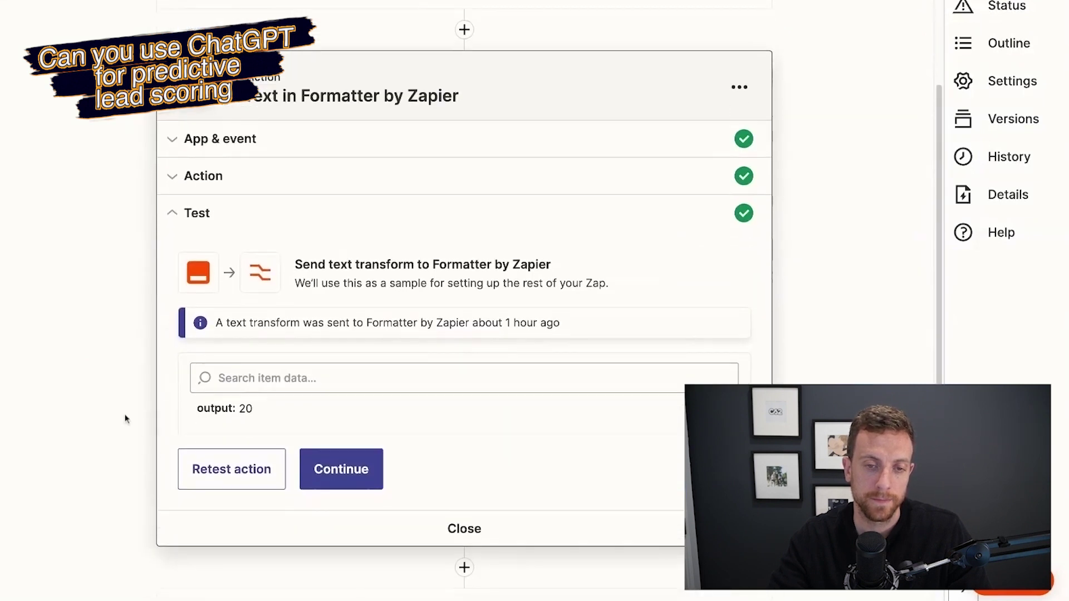
click(249, 478)
- Open the second Formatter by Zapier step, step 4, and retest its text transform on the new response
scroll(112, 336, down, 5)
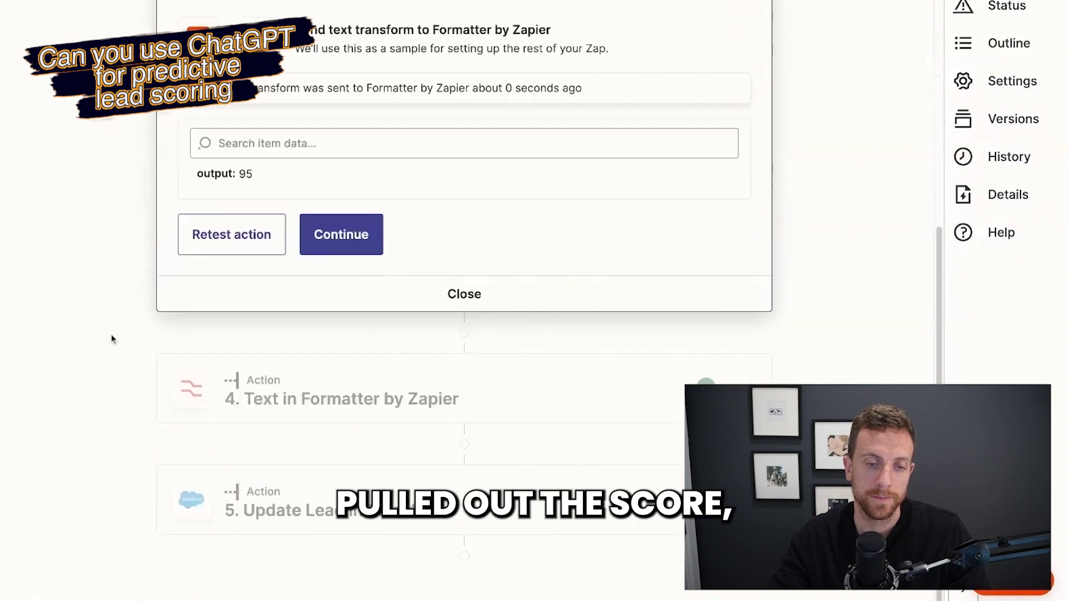
click(305, 402)
scroll(139, 402, down, 1)
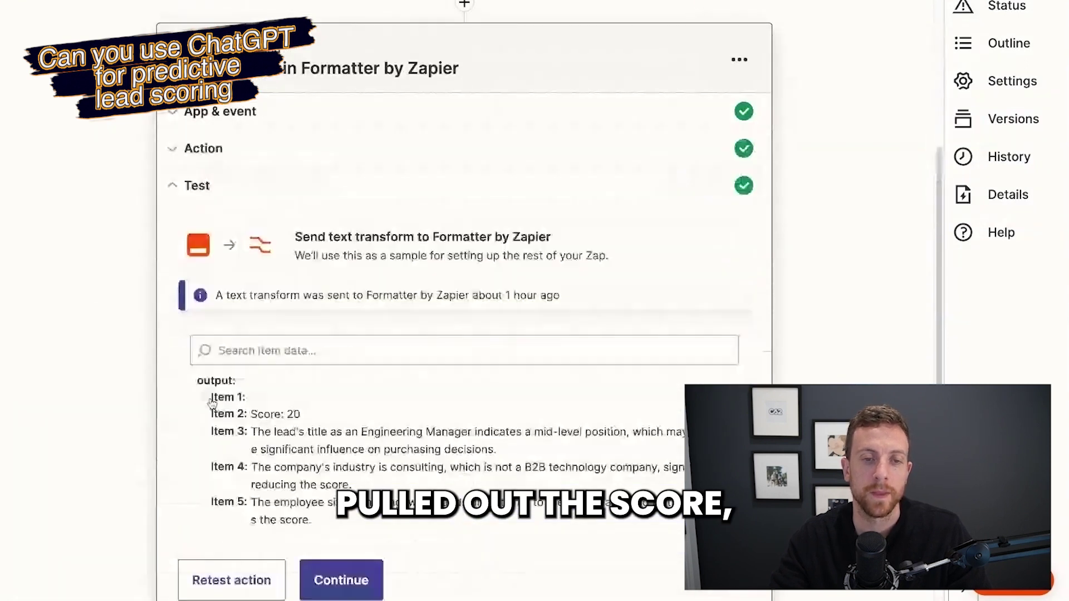
scroll(157, 411, down, 3)
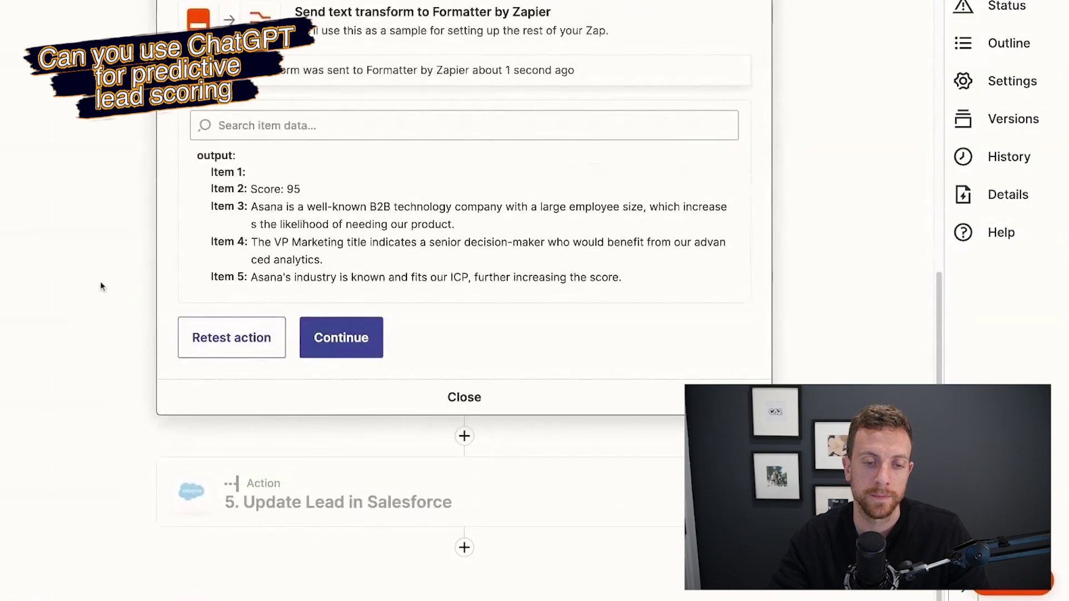
- Open the test of the Update Lead in Salesforce step and retest it to send the new score and reasoning
click(282, 473)
click(222, 468)
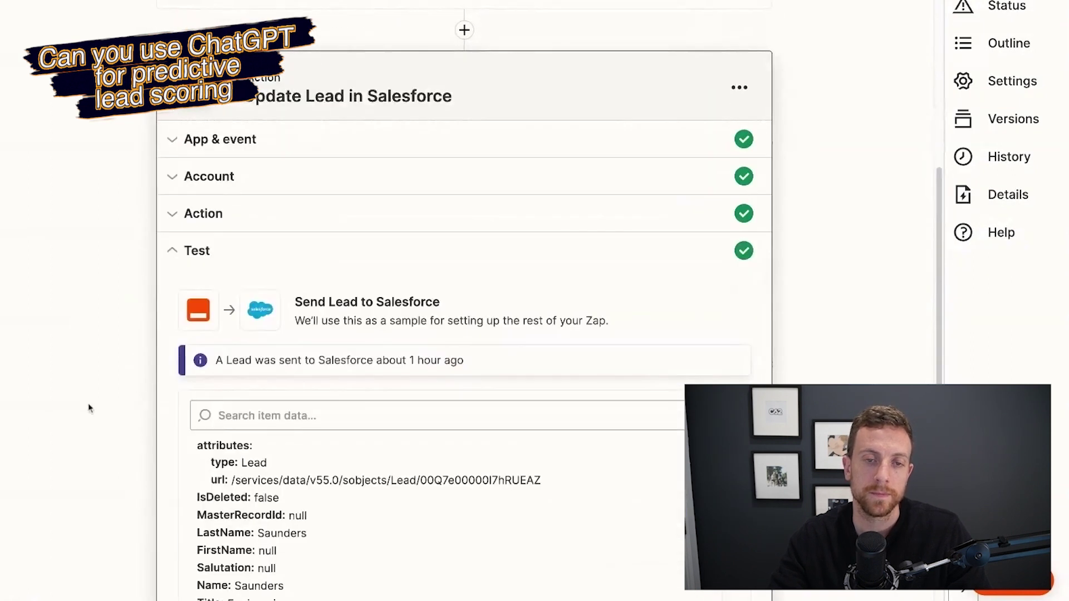
scroll(107, 412, down, 5)
click(232, 449)
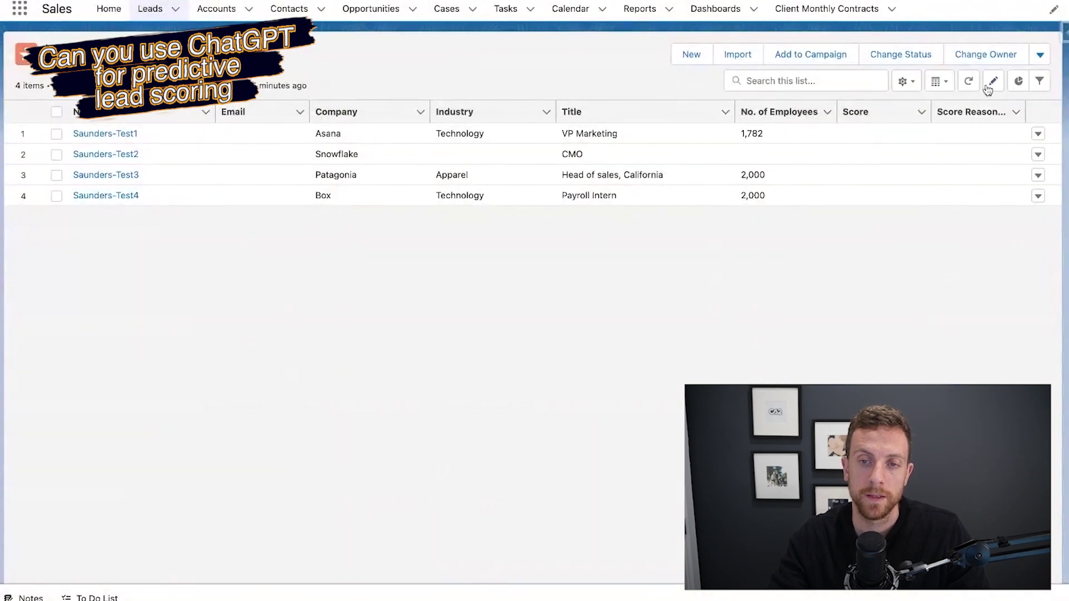
- Switch to Salesforce, refresh the leads list and open the Asana lead's record at its Score and Score Reasoning fields
click(968, 83)
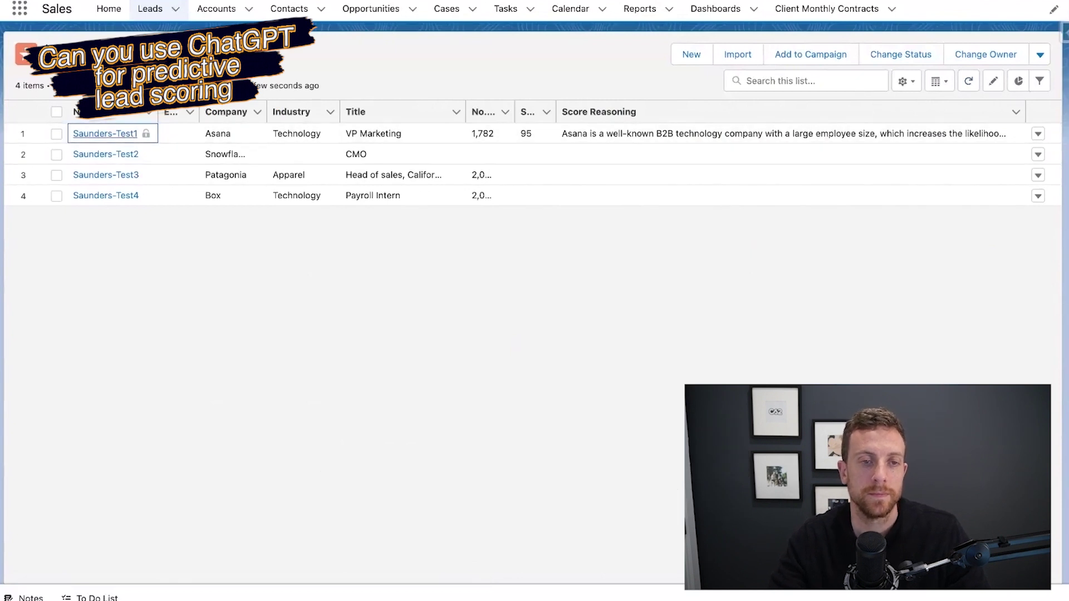
click(128, 135)
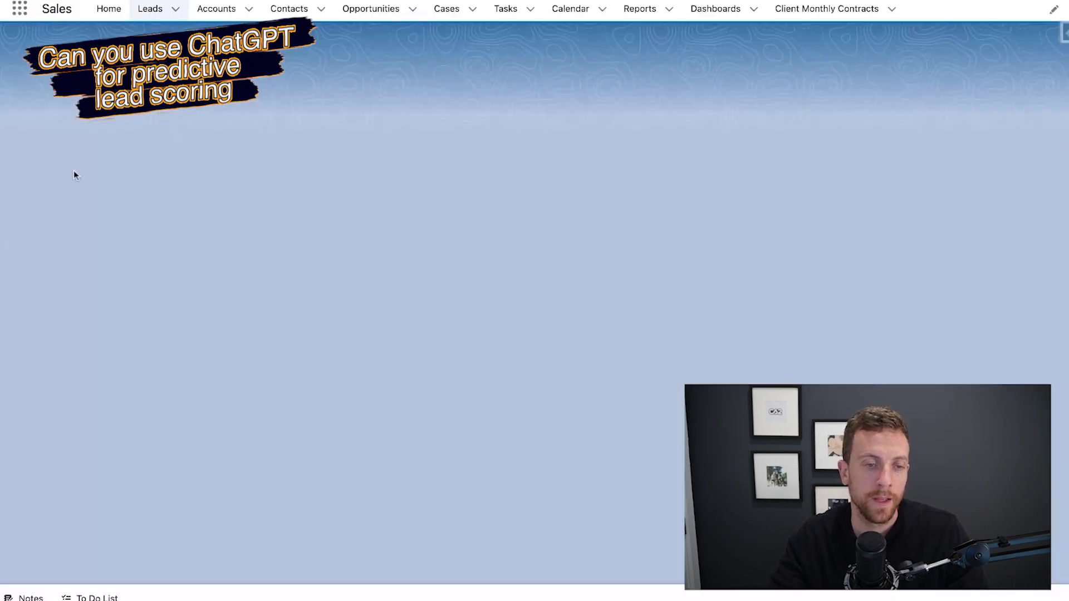
scroll(194, 247, down, 3)
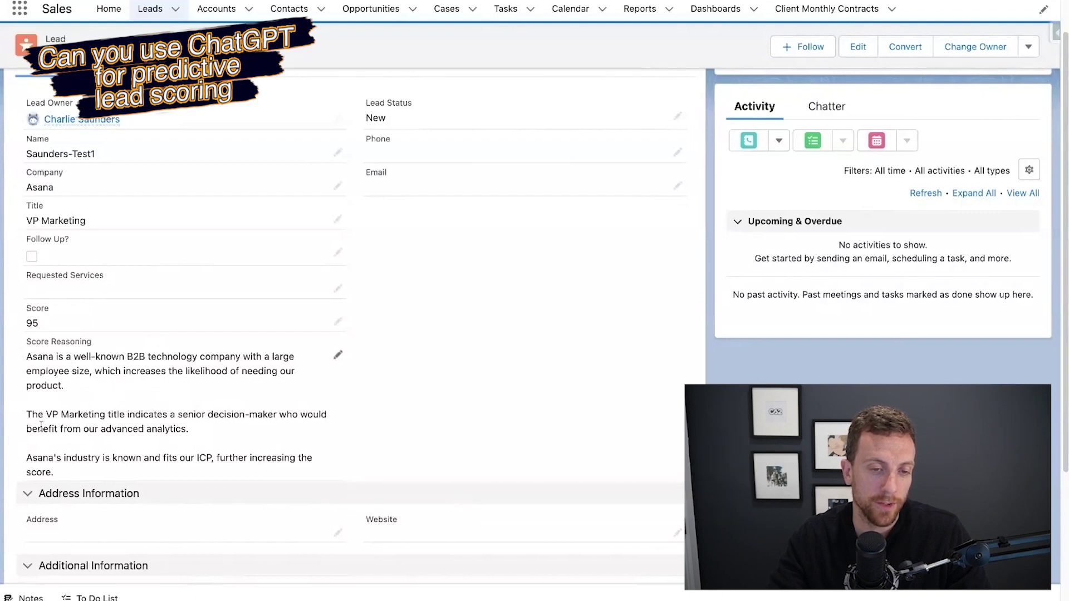
- Examine the lead's Score Reasoning text, highlighting the phrases about the senior decision-maker and benefiting from advanced analytics
drag(184, 412, 274, 414)
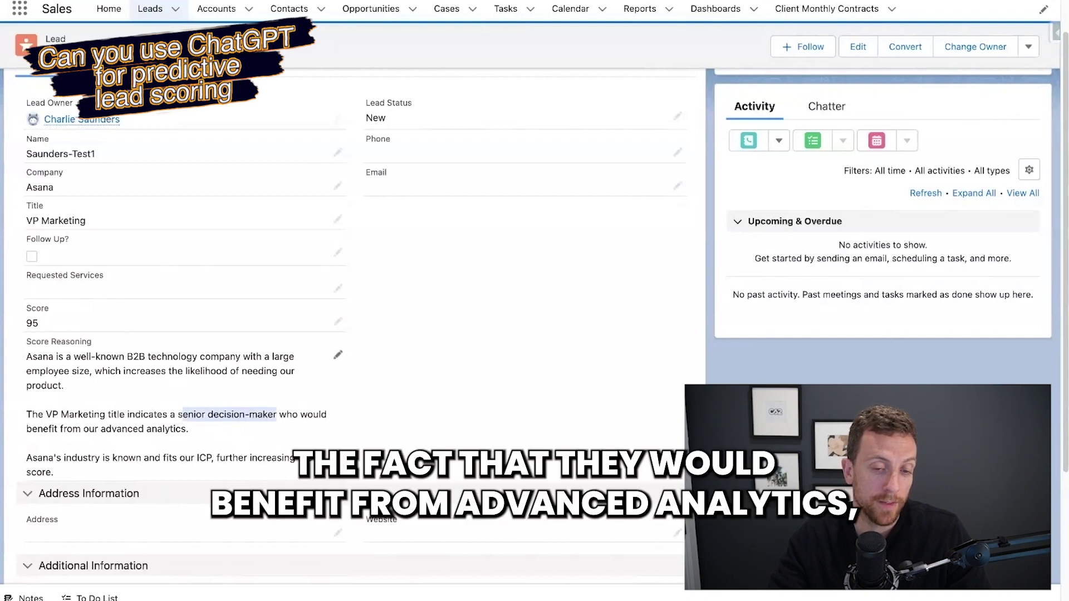
click(177, 435)
drag(42, 432, 189, 433)
click(422, 437)
drag(28, 433, 191, 431)
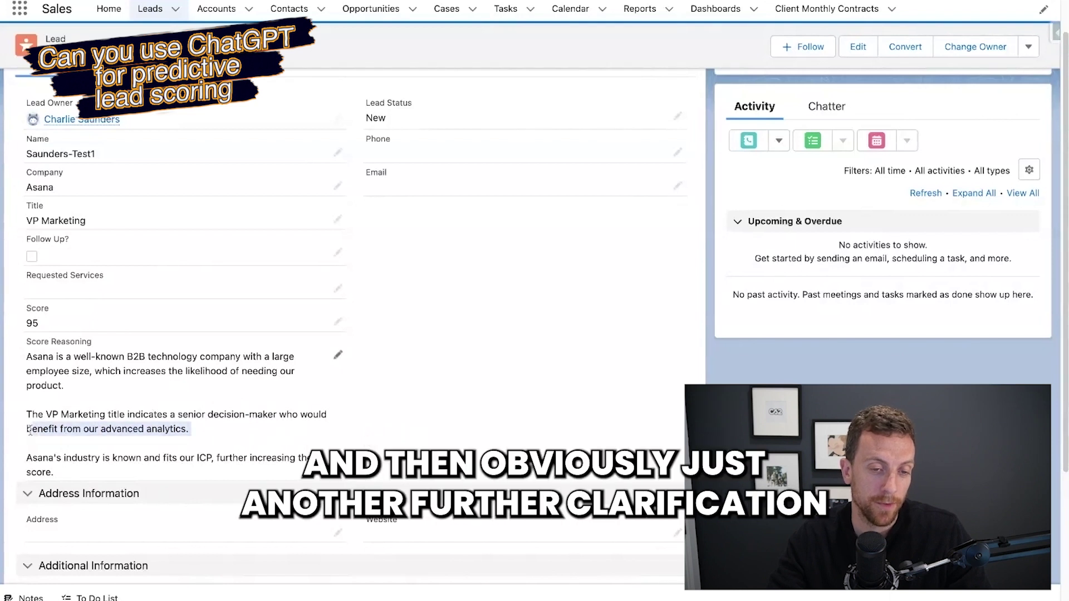
click(370, 444)
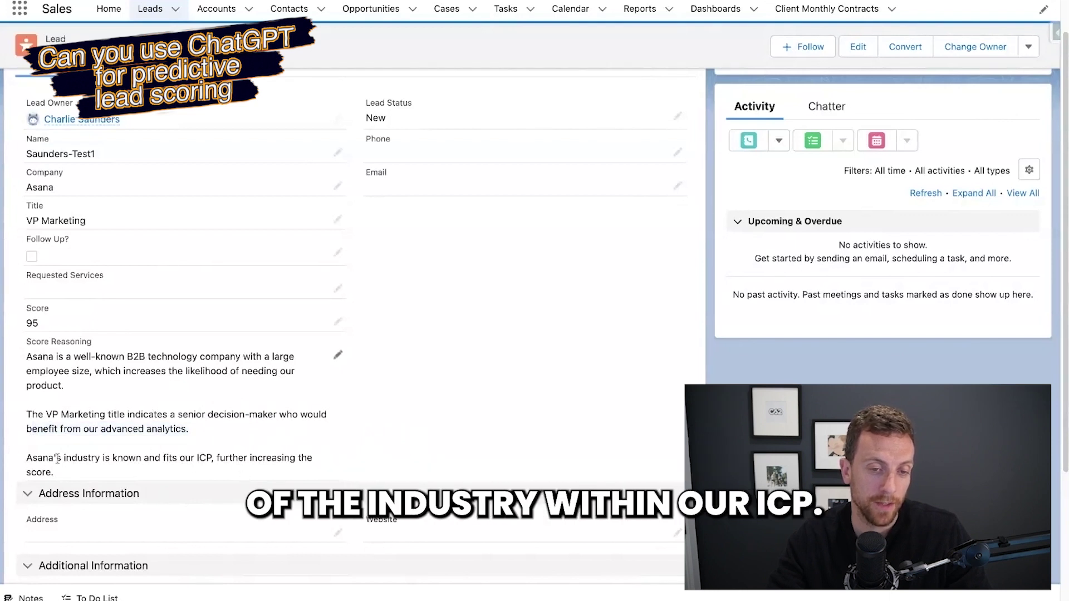